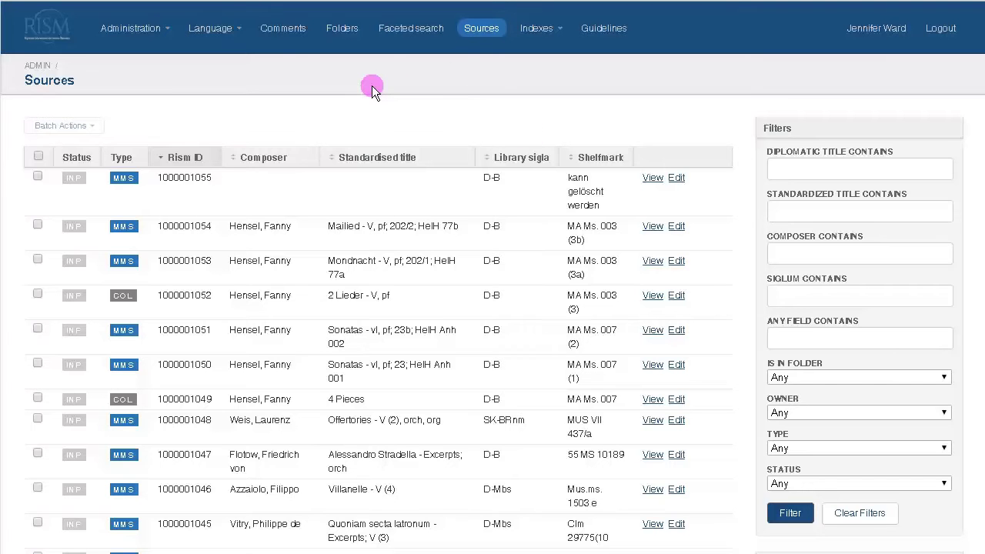
# Step: Browse the language and authority index menus, then sort sources by shelfmark, siglum, and RISM ID
pyautogui.click(220, 31)
pyautogui.click(539, 29)
pyautogui.click(573, 157)
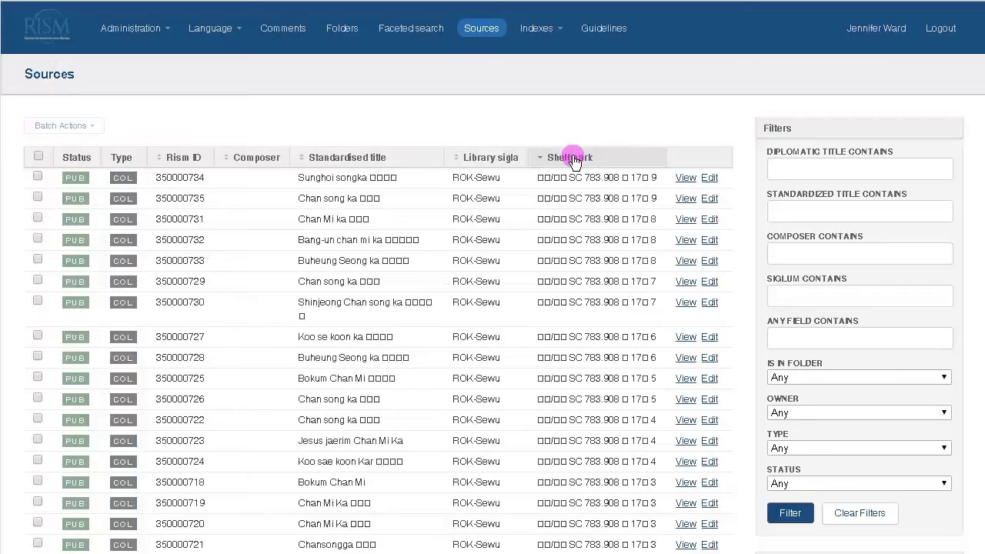
pyautogui.click(455, 156)
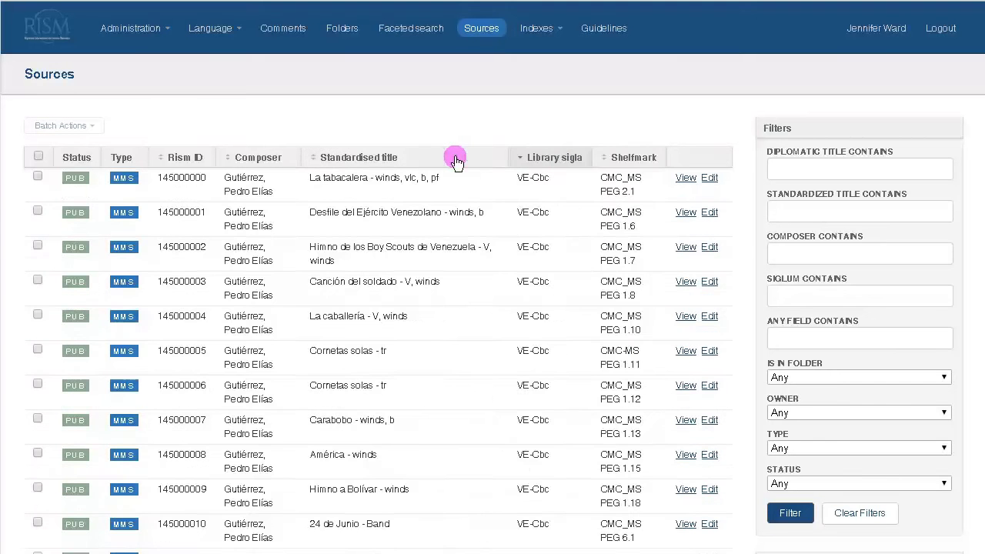
pyautogui.click(160, 158)
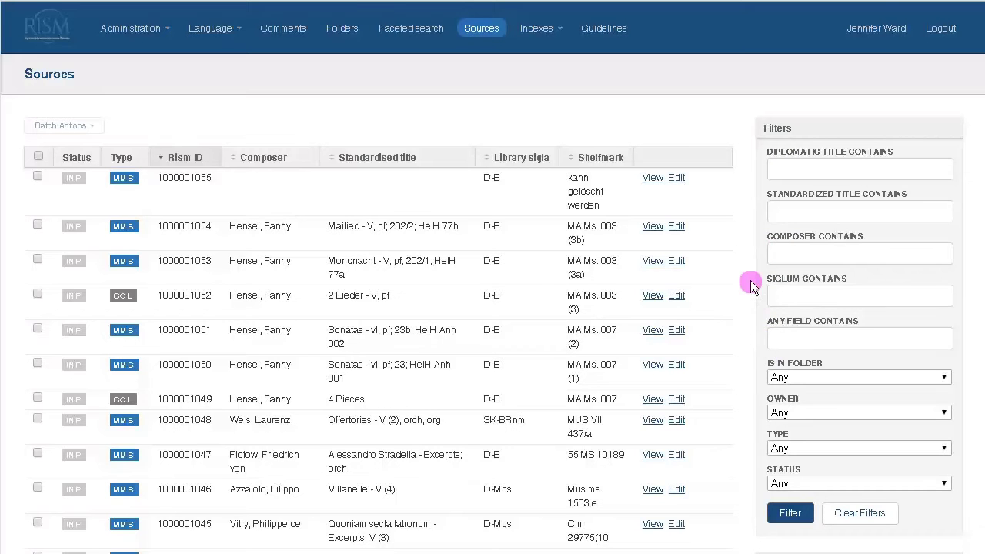
# Step: Search the online catalogue for 'hensel september' and open Allegro con spirito for editing
pyautogui.click(409, 29)
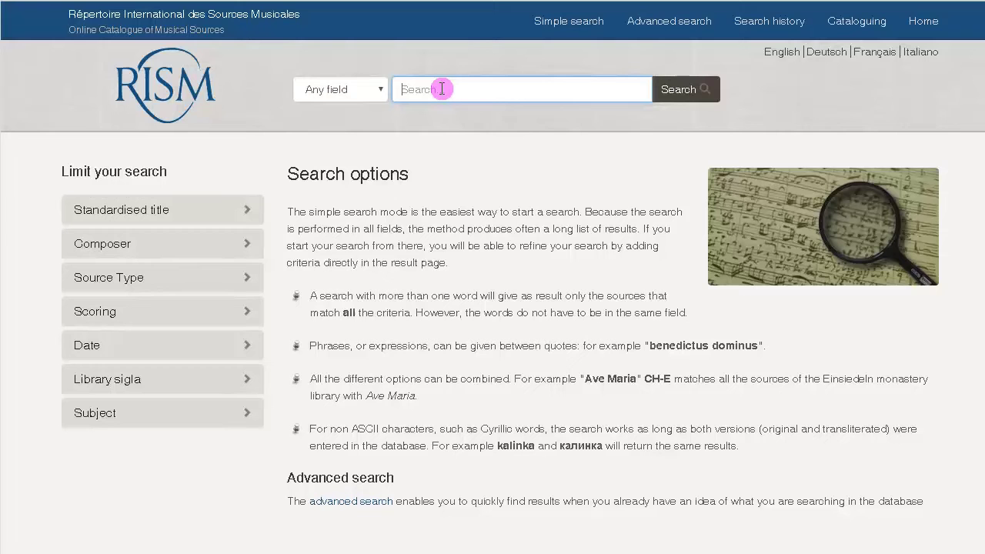
pyautogui.write('hensel september')
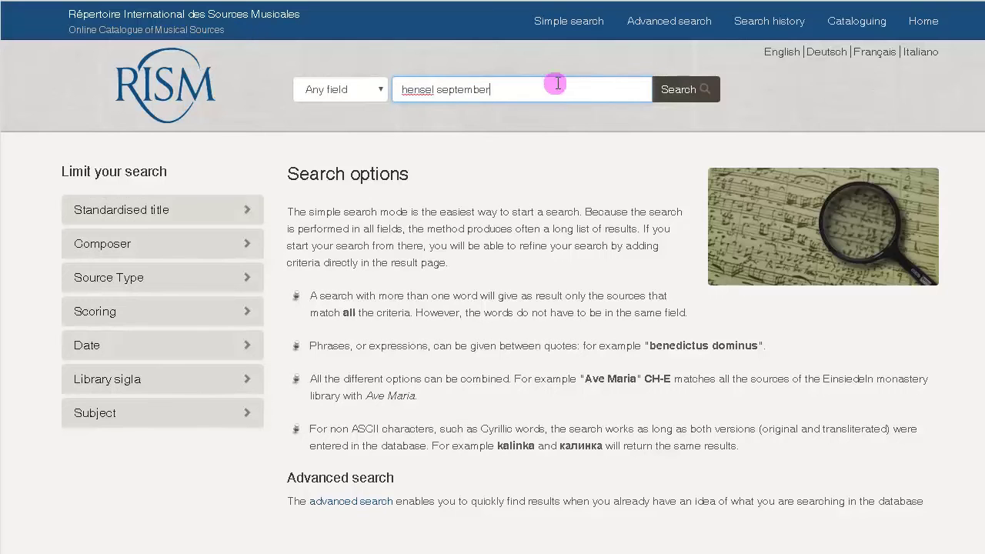
pyautogui.click(672, 89)
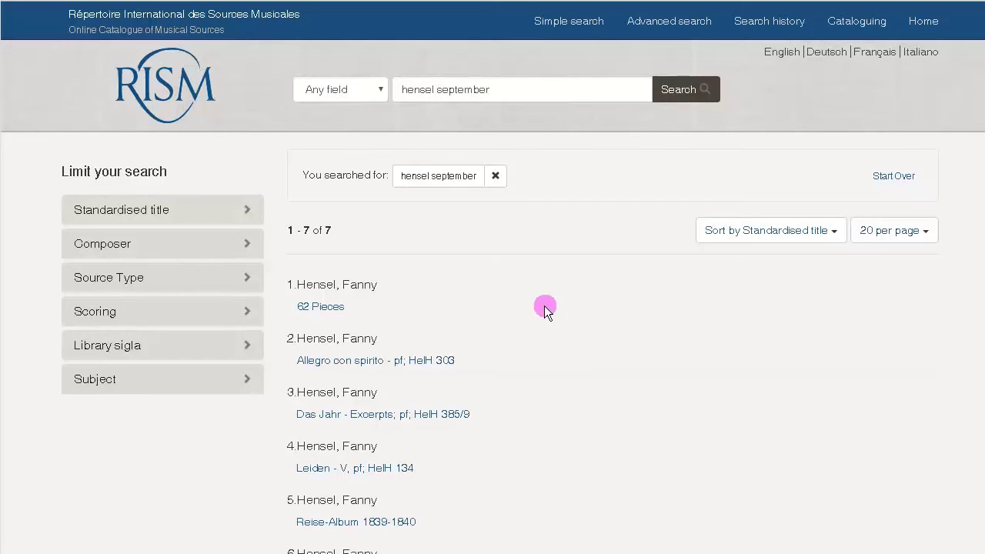
pyautogui.click(359, 361)
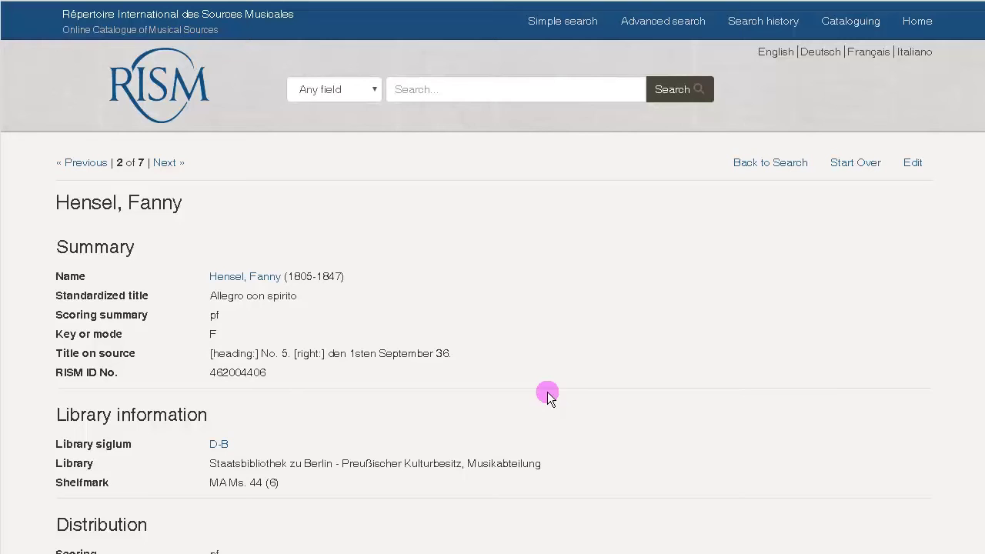
pyautogui.click(915, 164)
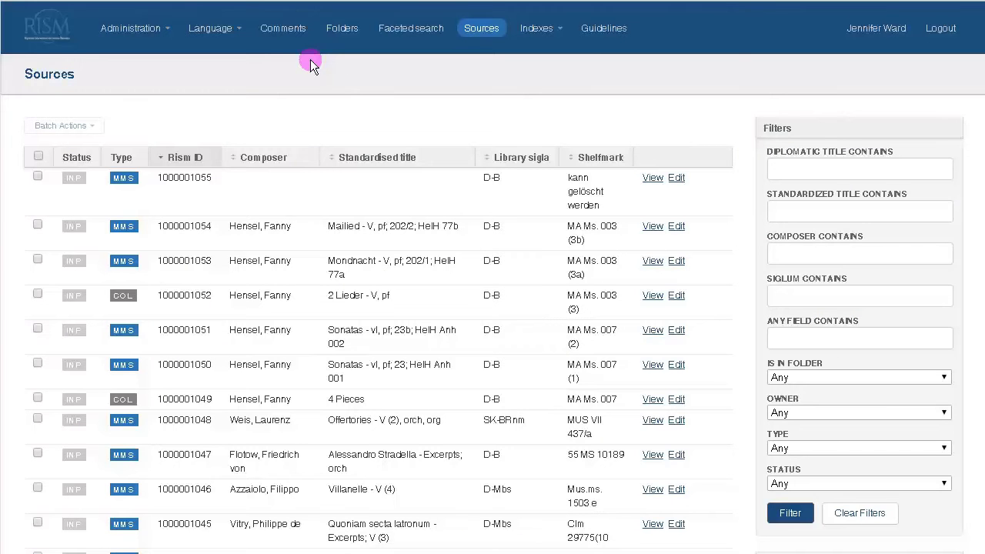
# Step: Open the Edit form for manuscript 859000526 (Anonymus - Sonatas - cemb) from the Sources list
pyautogui.scroll(-2, 793, 382)
pyautogui.scroll(-1, 793, 383)
pyautogui.click(815, 440)
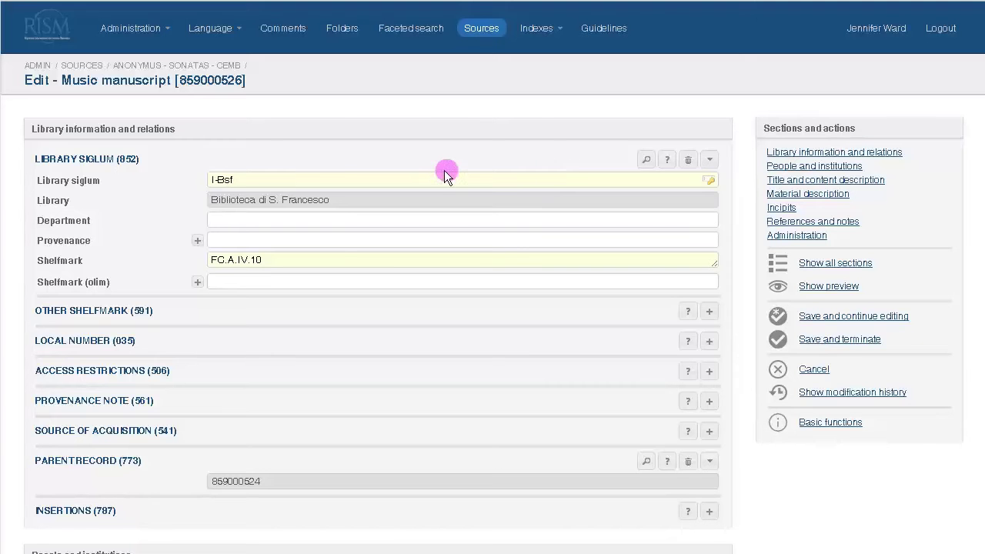
pyautogui.scroll(-5, 154, 161)
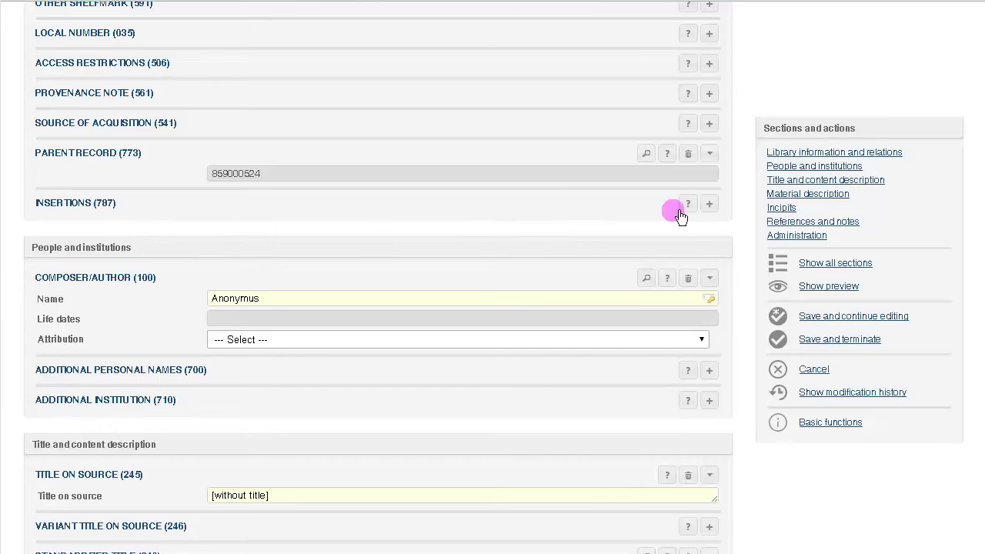
pyautogui.click(811, 182)
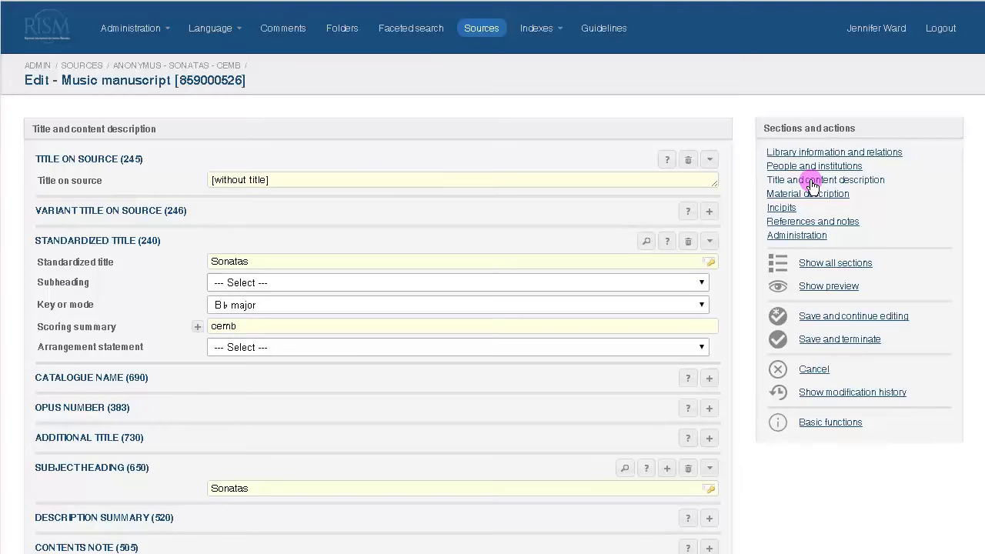
pyautogui.click(812, 195)
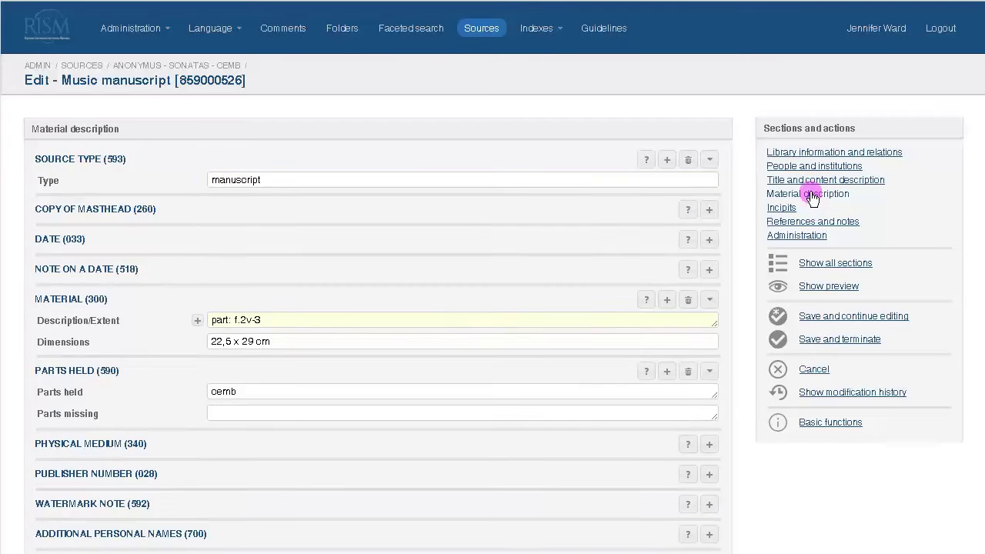
pyautogui.click(850, 269)
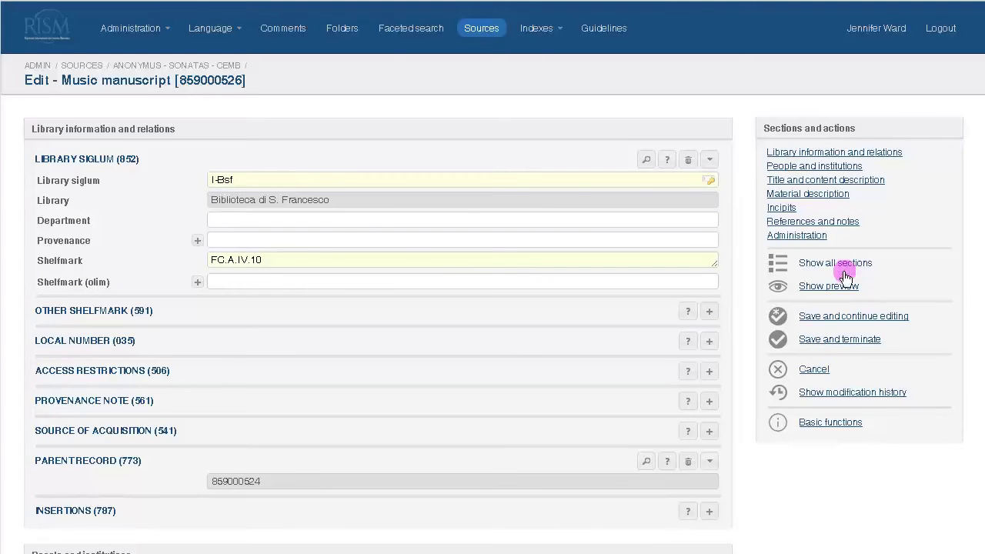
pyautogui.click(820, 286)
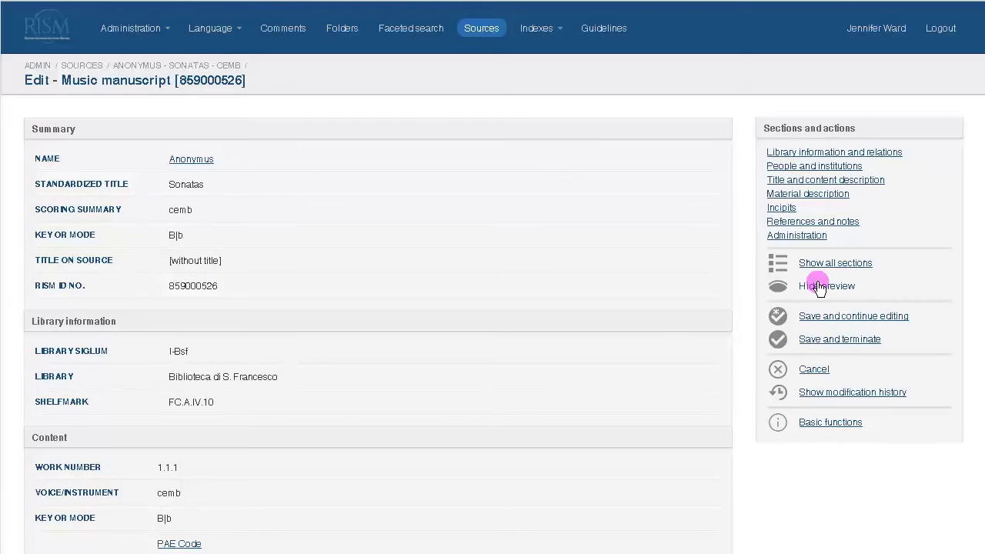
pyautogui.click(820, 288)
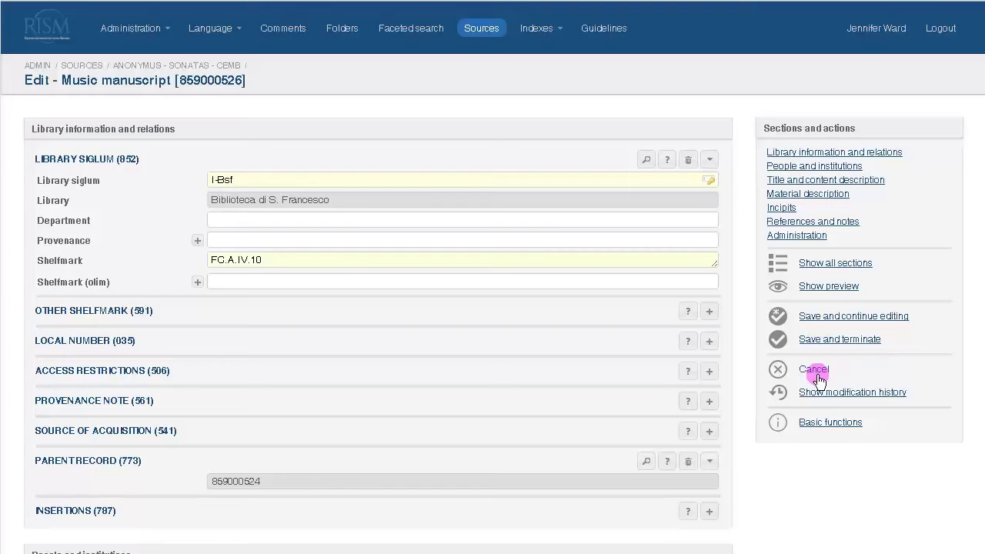
pyautogui.click(840, 393)
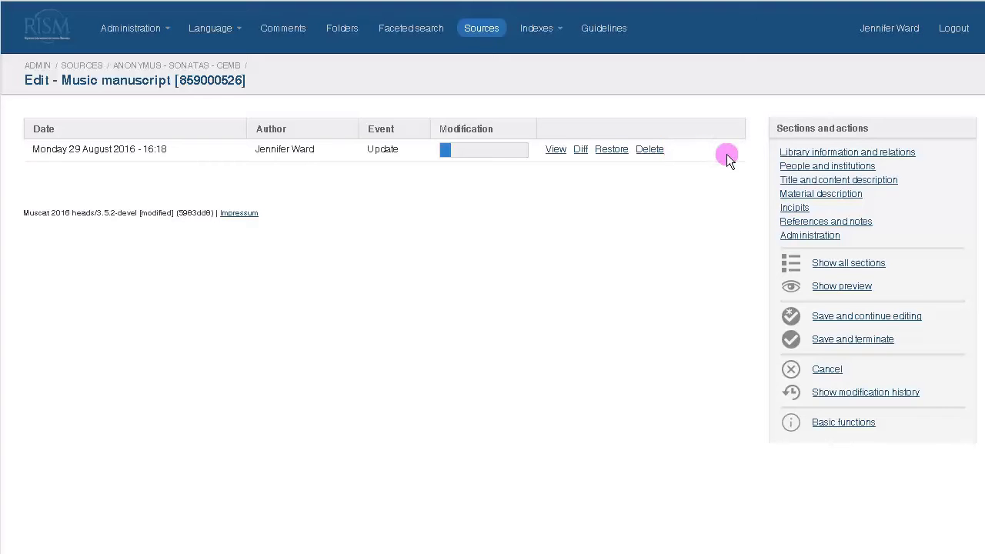
pyautogui.click(852, 266)
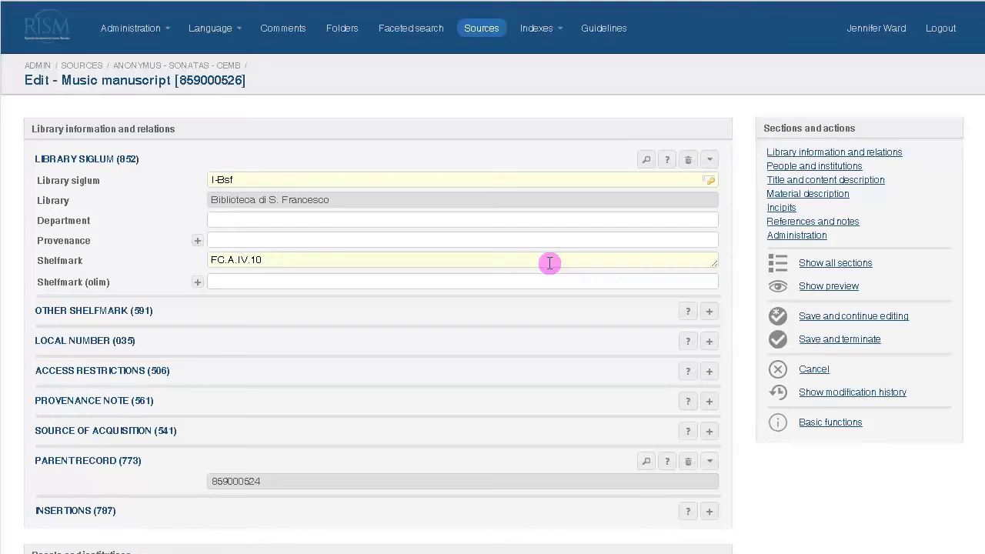
# Step: Add a new 700 entry and delete the Mozart, Carl personal name block
pyautogui.scroll(-6, 550, 263)
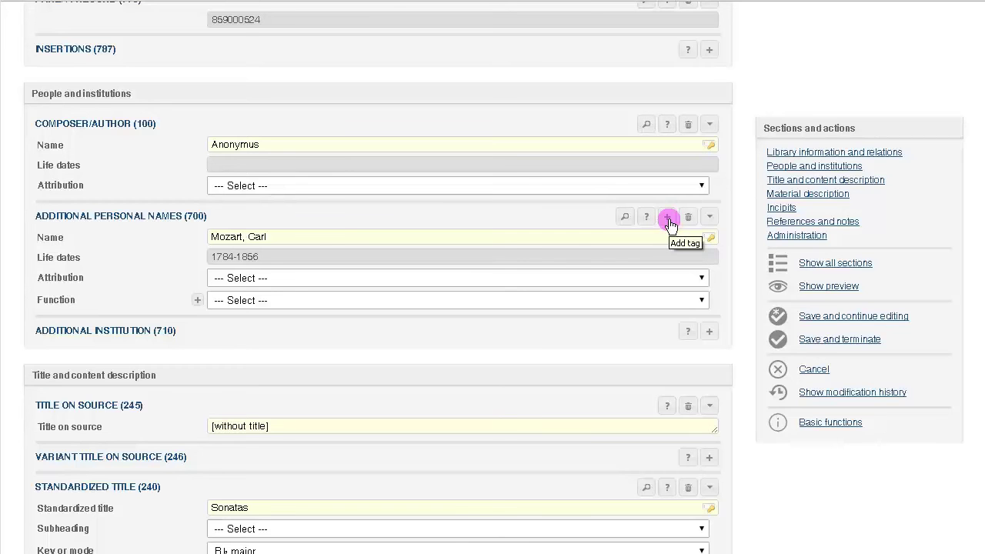
pyautogui.click(668, 218)
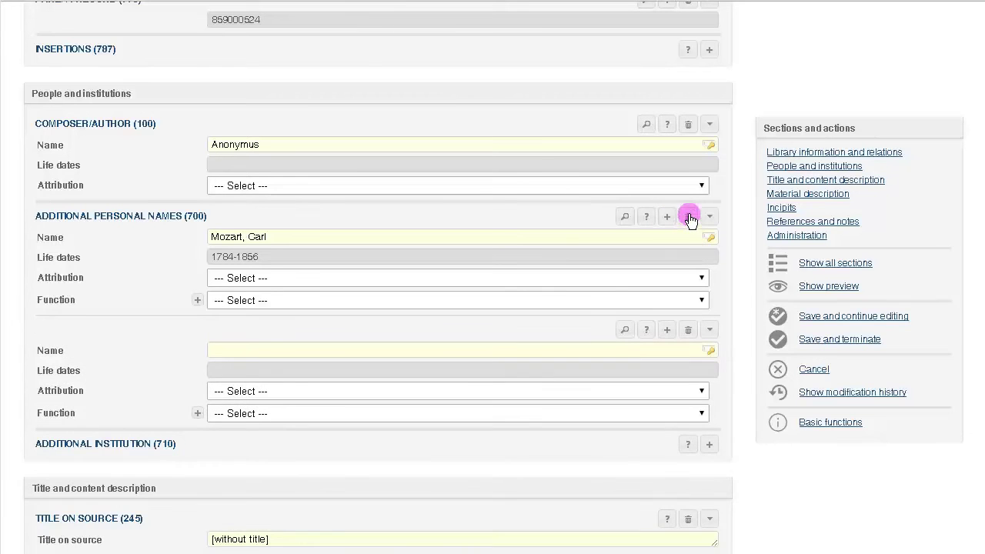
pyautogui.click(689, 218)
pyautogui.click(503, 414)
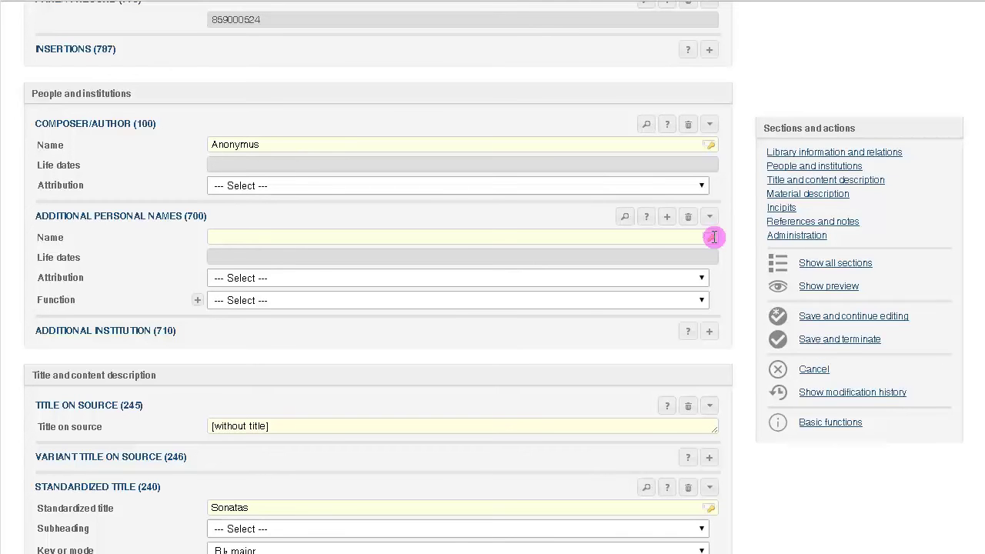
# Step: Enter 'mozart,' in the empty name field and bring up the People authority search
pyautogui.click(648, 240)
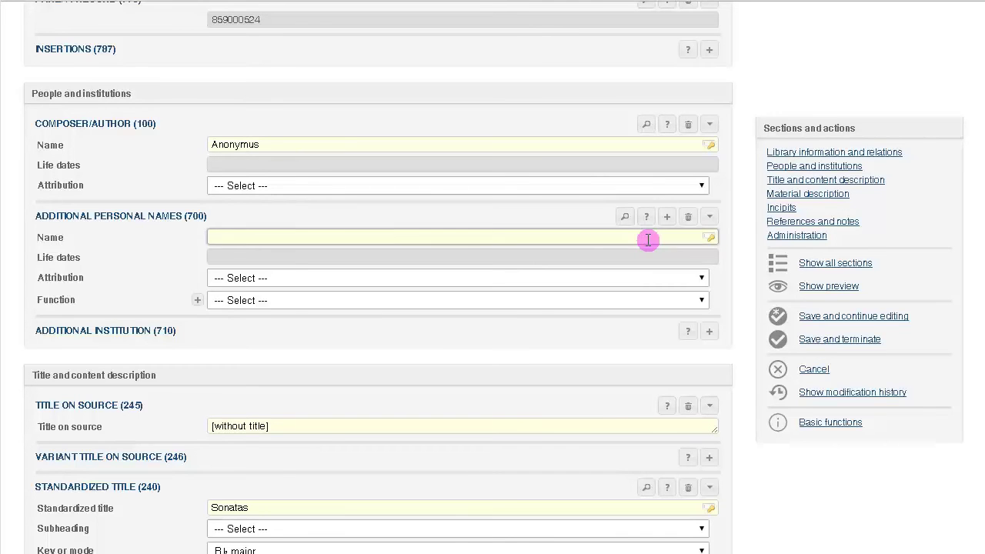
pyautogui.write('mozart,')
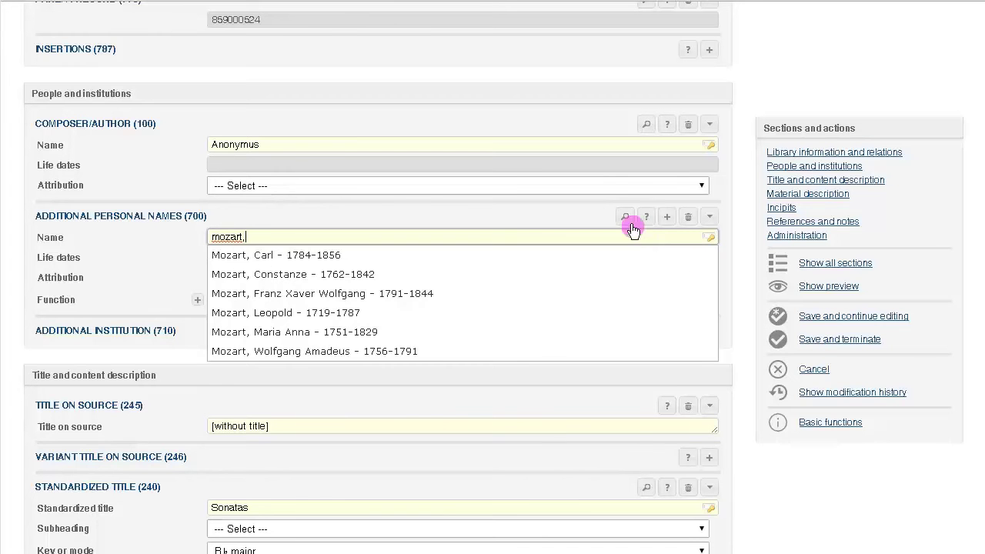
pyautogui.click(626, 216)
pyautogui.click(811, 116)
# Step: Filter People by 'mozart' and select Mozart, Constanze, 1762-1842 as the additional name
pyautogui.write('mozart')
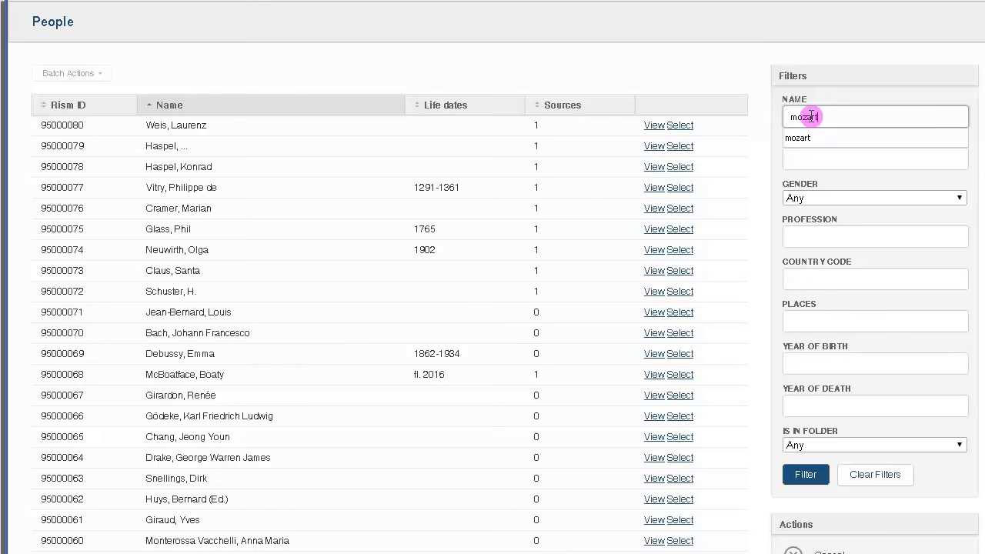
pyautogui.press('Return')
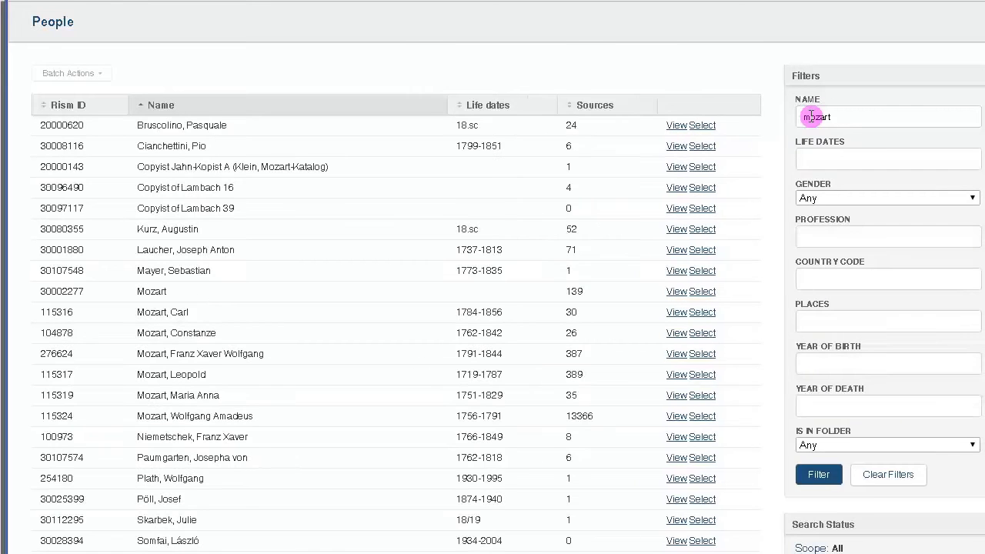
pyautogui.click(676, 312)
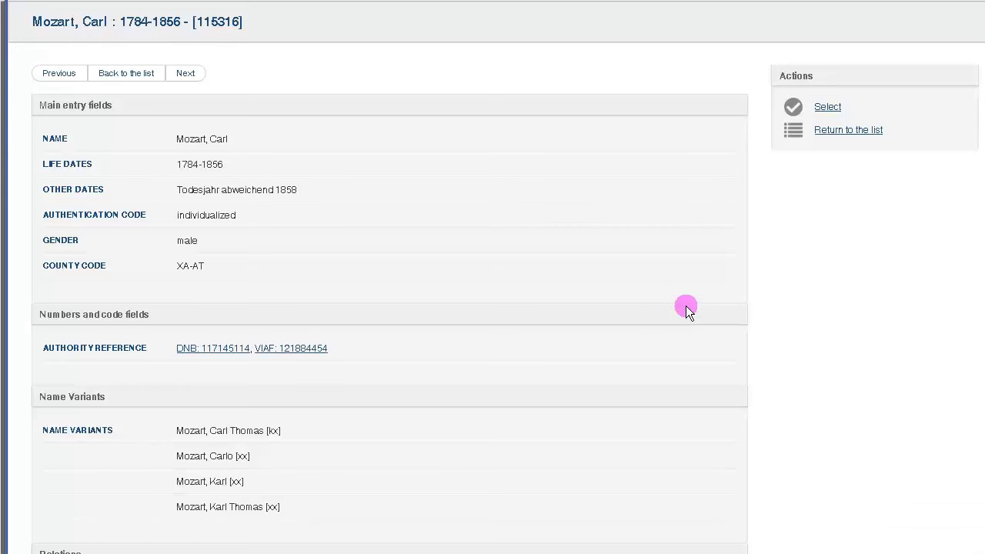
pyautogui.click(192, 74)
pyautogui.click(826, 108)
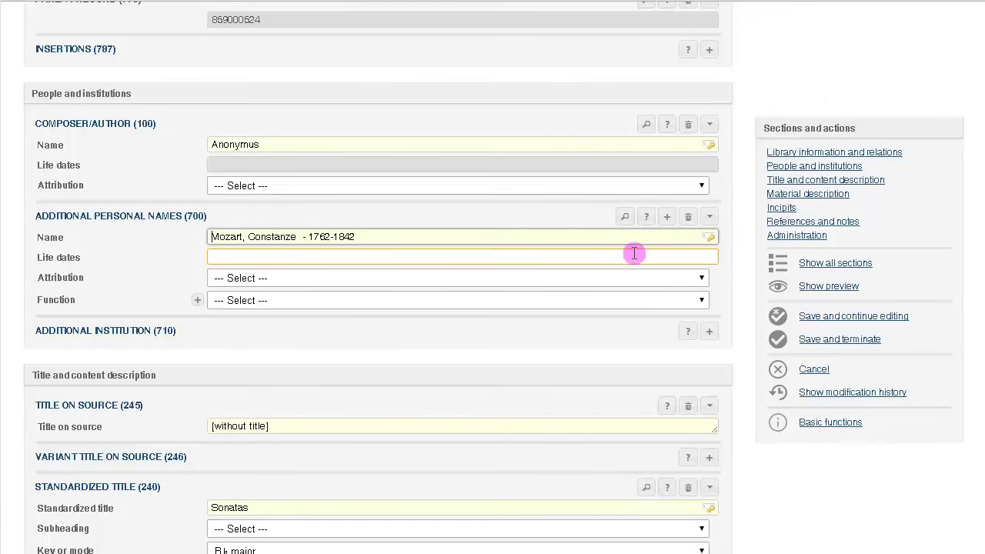
# Step: Read and close the Additional personal names (700) help, then scroll down to the incipit
pyautogui.click(645, 217)
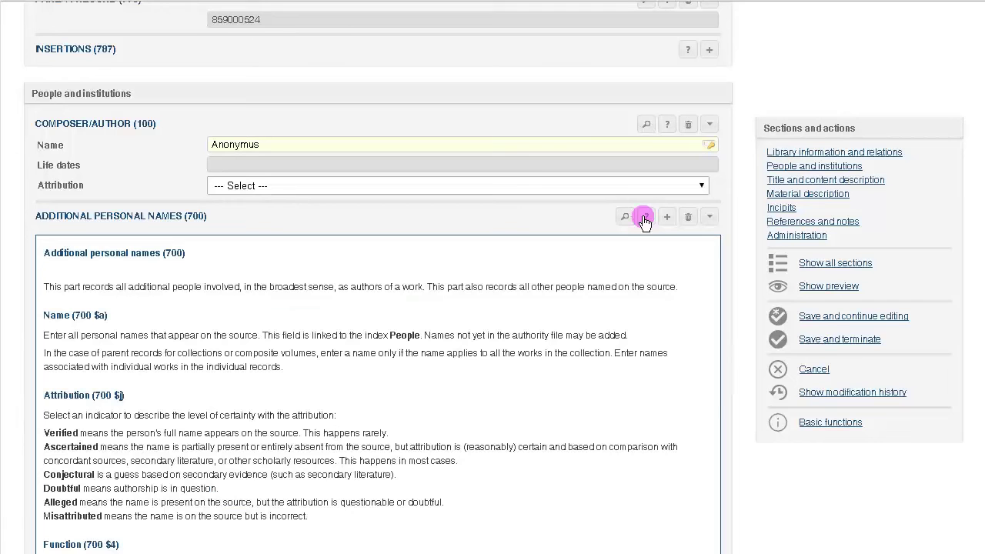
pyautogui.click(645, 218)
pyautogui.scroll(-5, 561, 286)
pyautogui.scroll(-7, 561, 287)
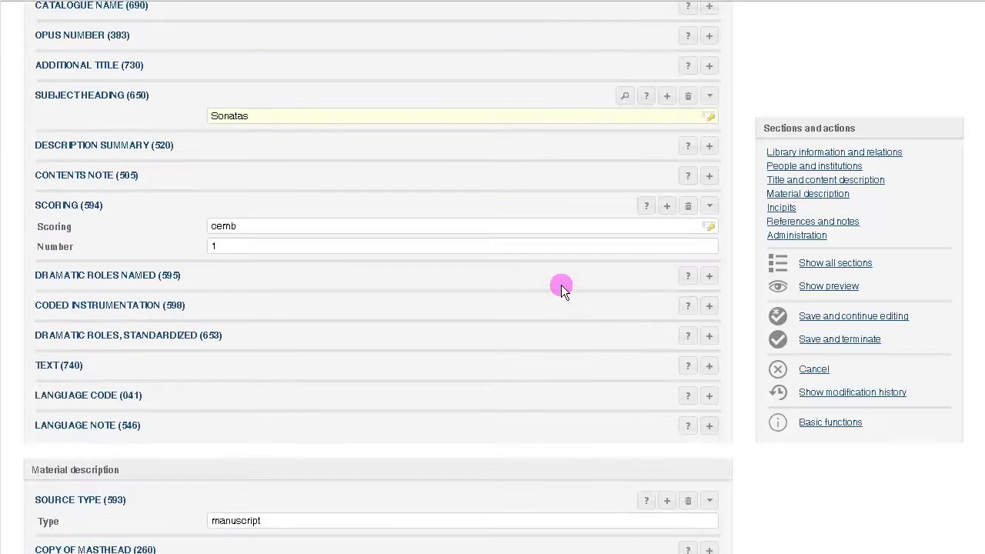
pyautogui.scroll(-4, 561, 285)
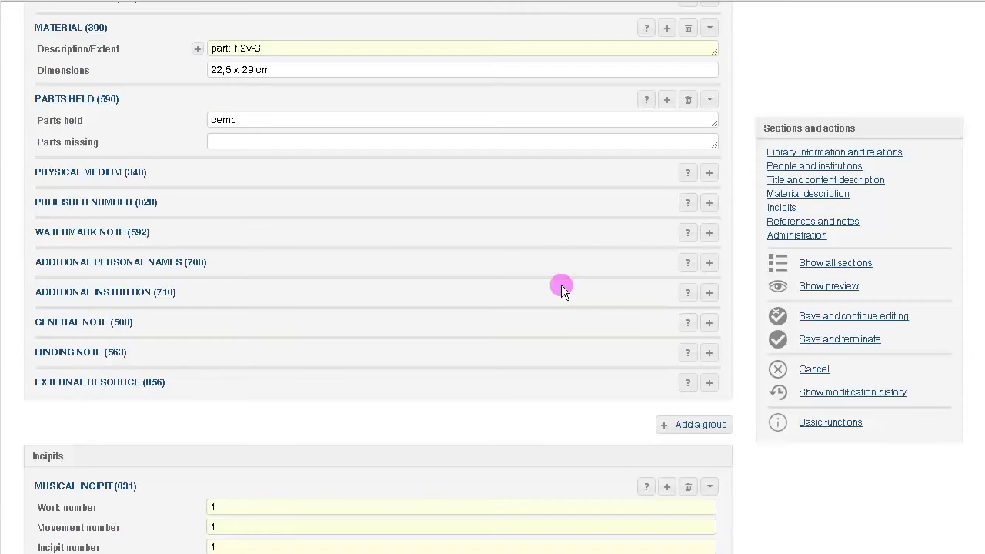
pyautogui.scroll(-3, 561, 285)
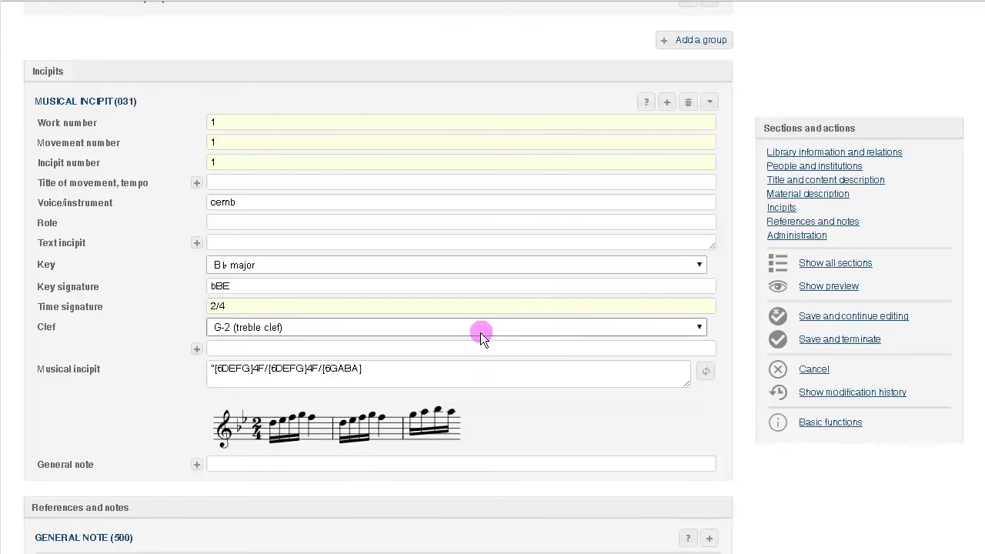
# Step: Append '/FEGEFFF' to the end of the musical incipit code
pyautogui.click(456, 373)
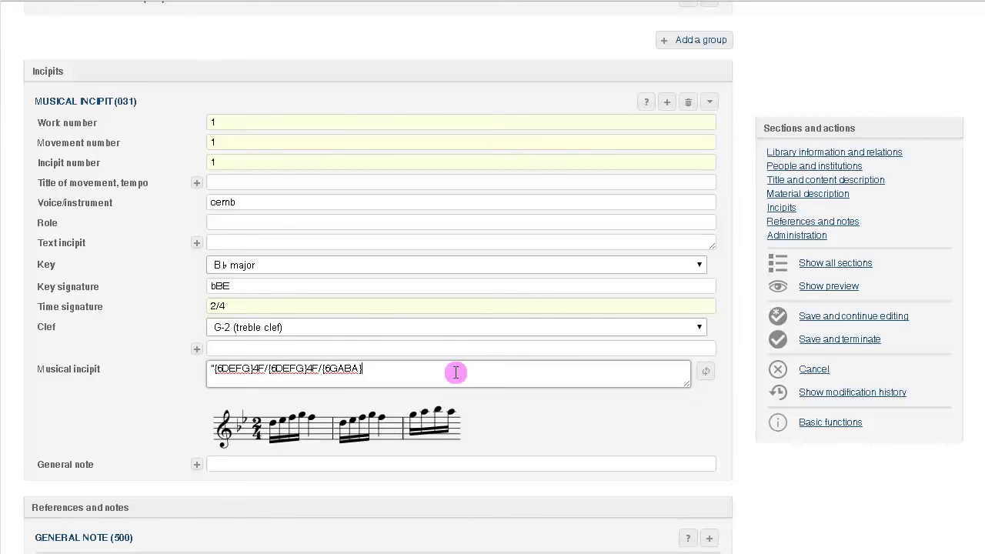
pyautogui.write('/FEGEF')
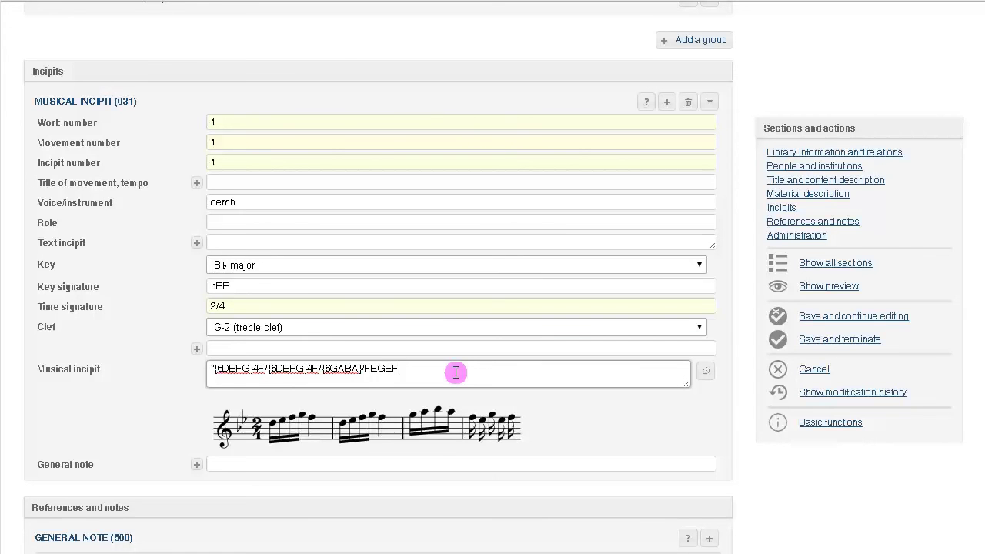
pyautogui.write('FF')
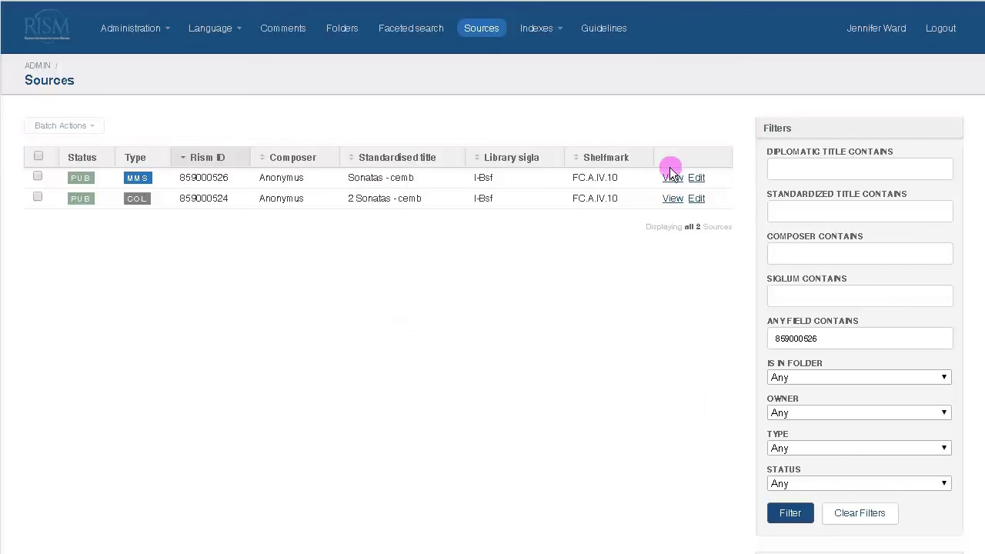
# Step: Open the view page for record 859000526 and scroll down to its content details
pyautogui.click(673, 177)
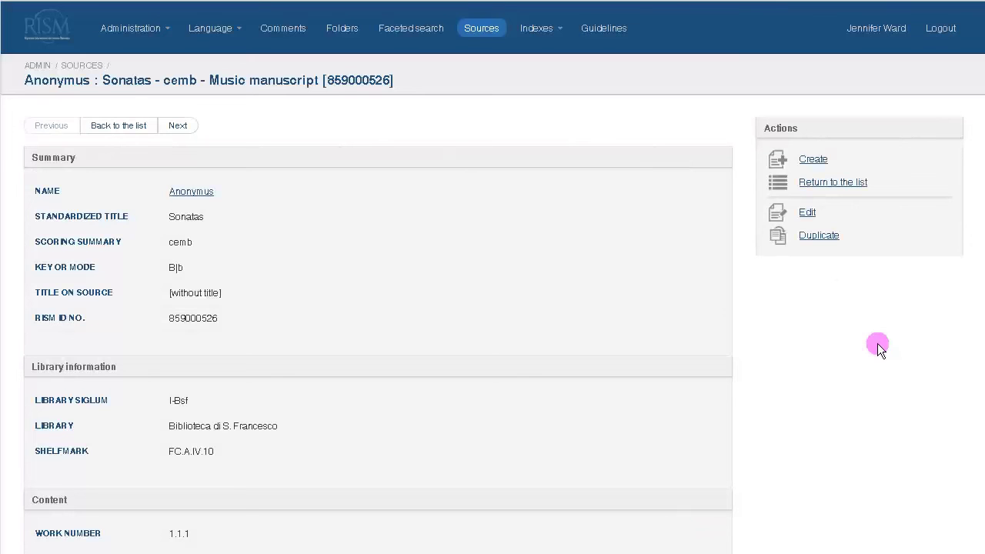
pyautogui.scroll(-2, 874, 341)
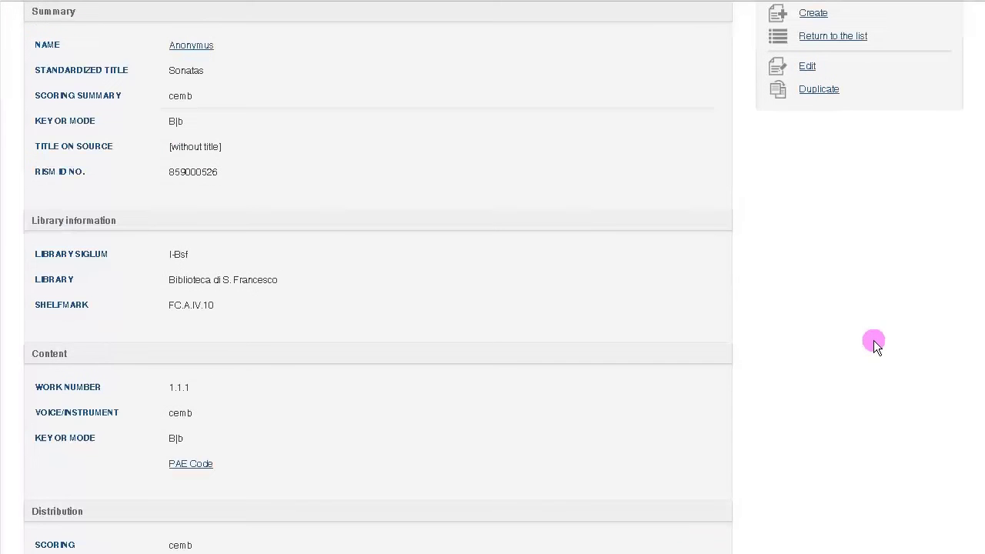